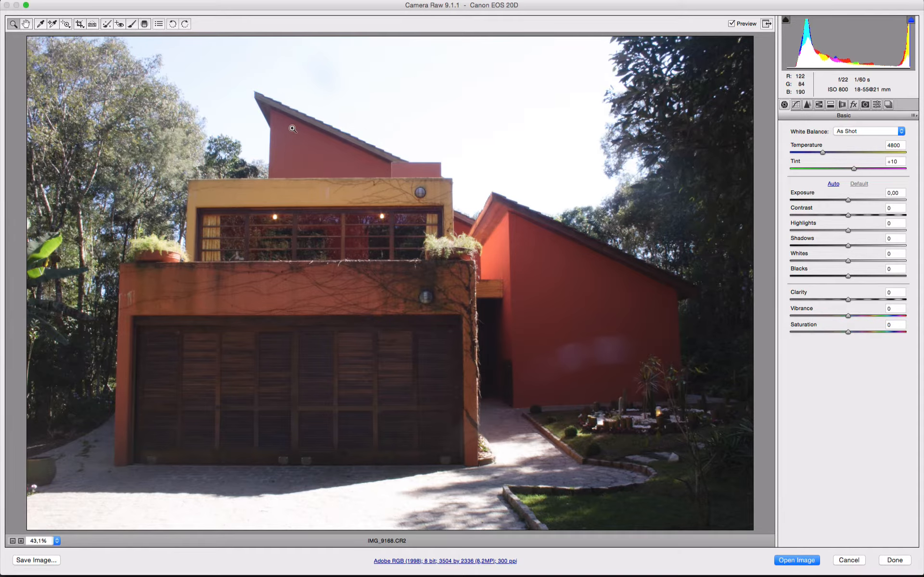
Compare the photo before and after the basic adjustments by toggling the last change
key(super+z)
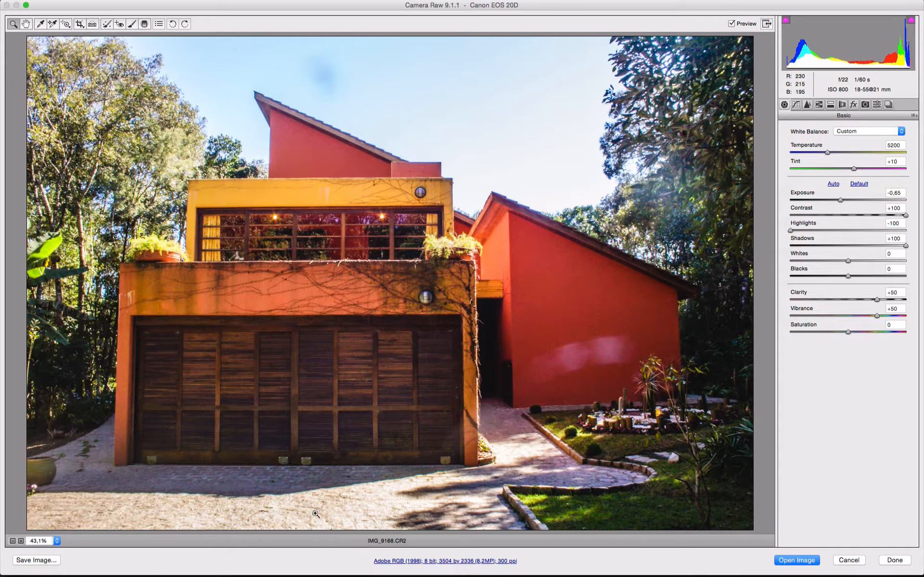
key(super+z)
key(super+z)
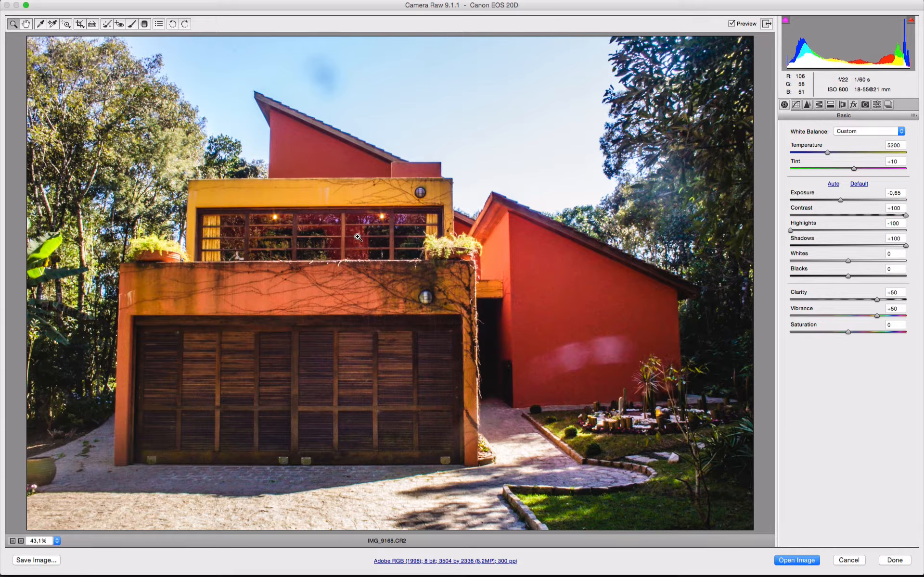
Add a straight vertical graduated filter running from the base of the upper red wall down to just below the balcony edge
key(g)
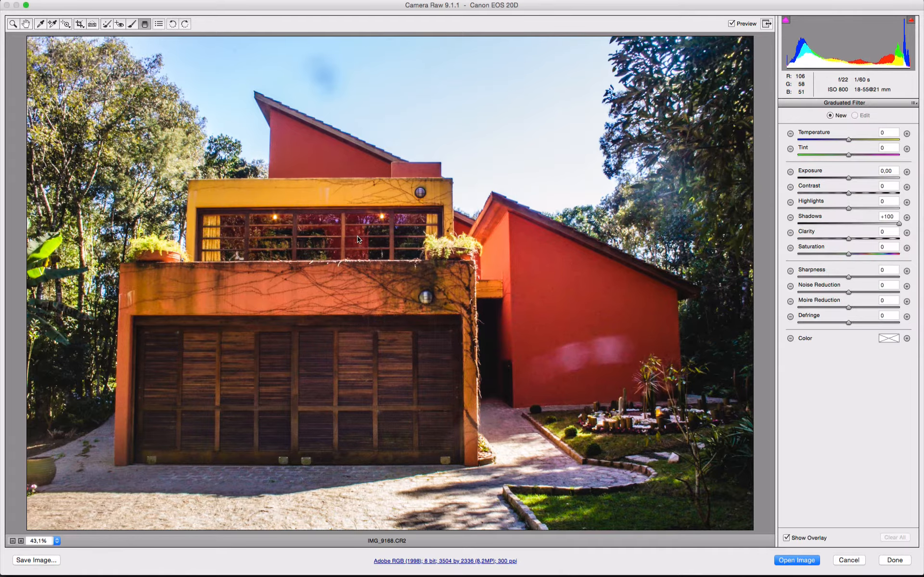
key(z)
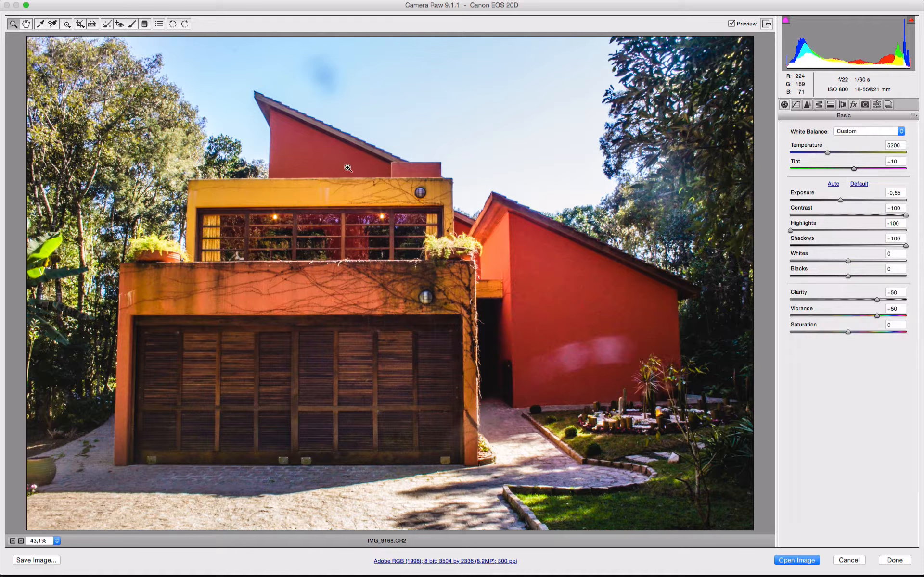
click(144, 24)
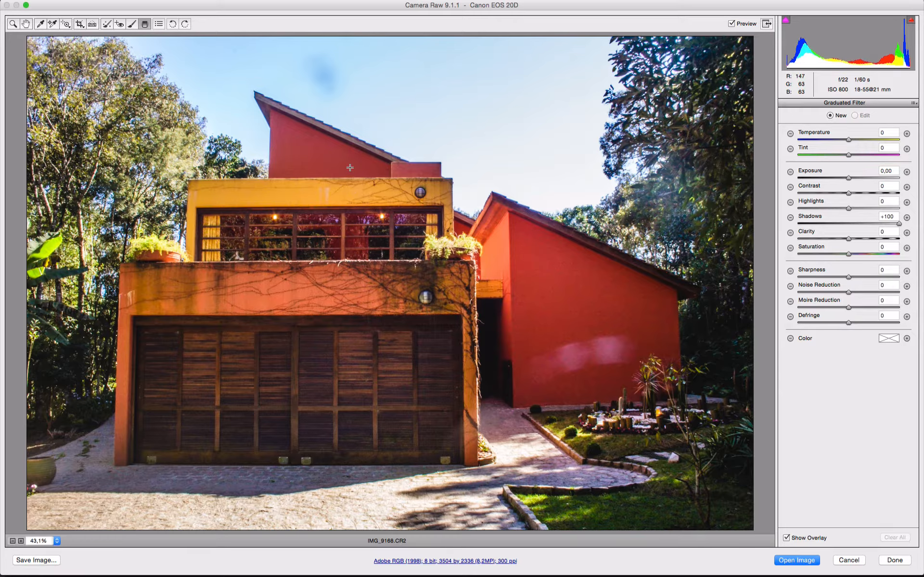
drag(350, 167, 347, 315)
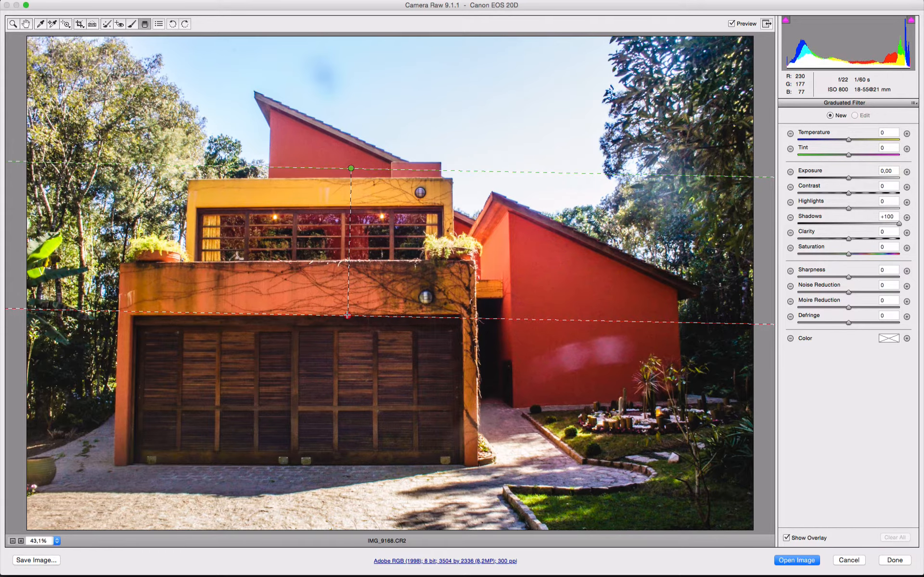
drag(347, 315, 352, 315)
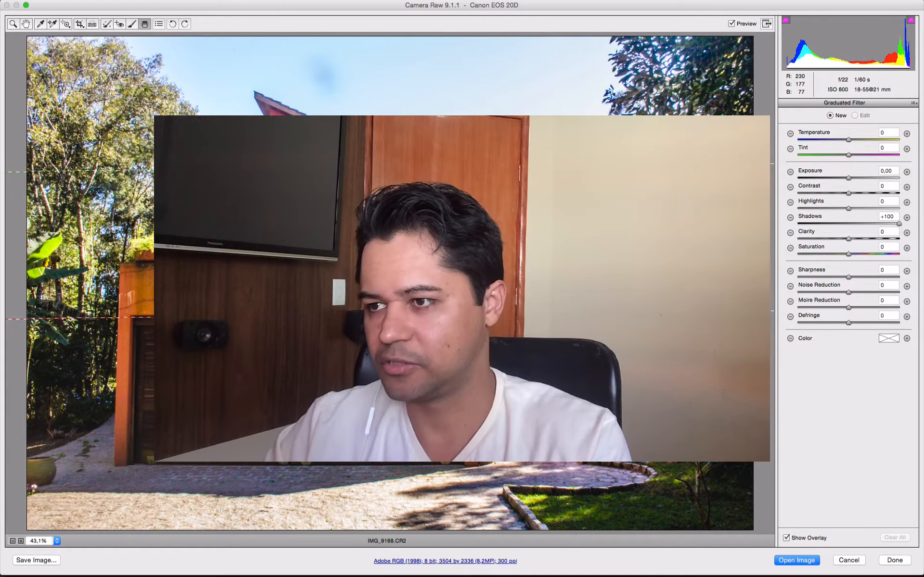
drag(352, 315, 350, 280)
key(shift)
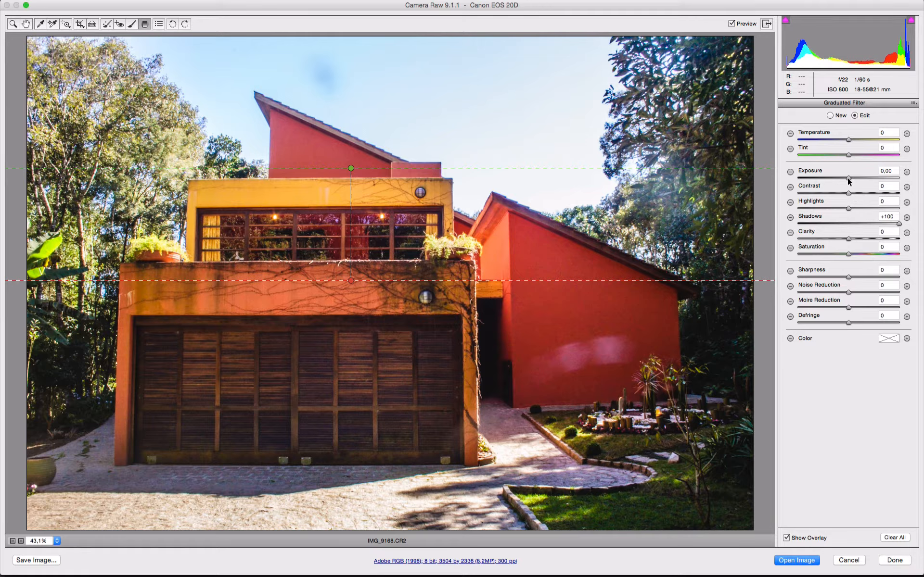
Set the graduated filter's exposure to -0.50 and highlights to -100, comparing against highlights at 0
drag(848, 179, 782, 208)
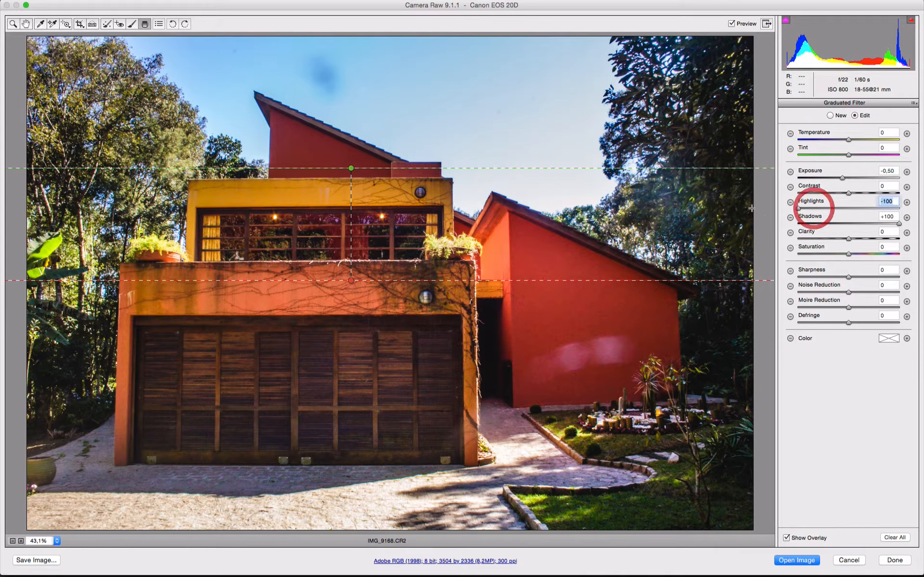
text(0)
key(Return)
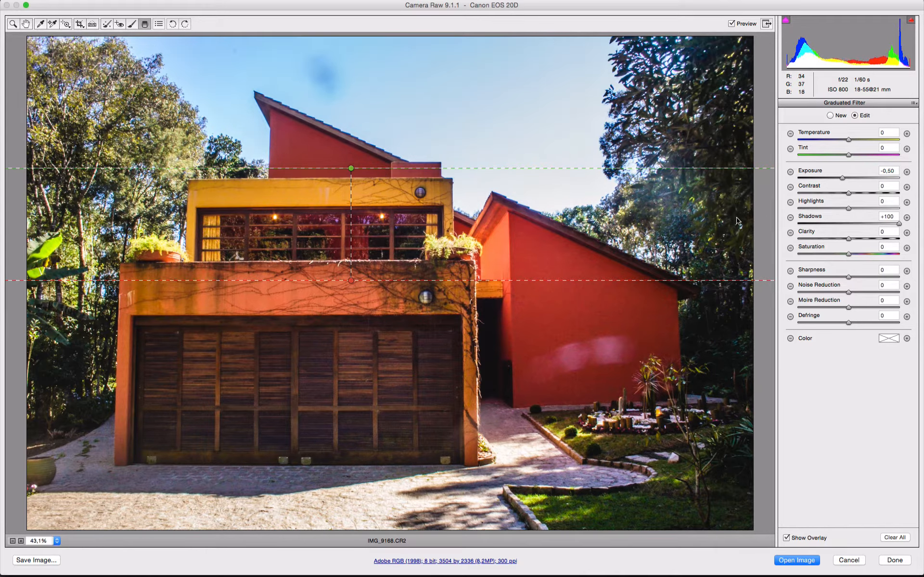
key(super+z)
key(super+z)
key(super+z)
key(super+z)
key(super+z)
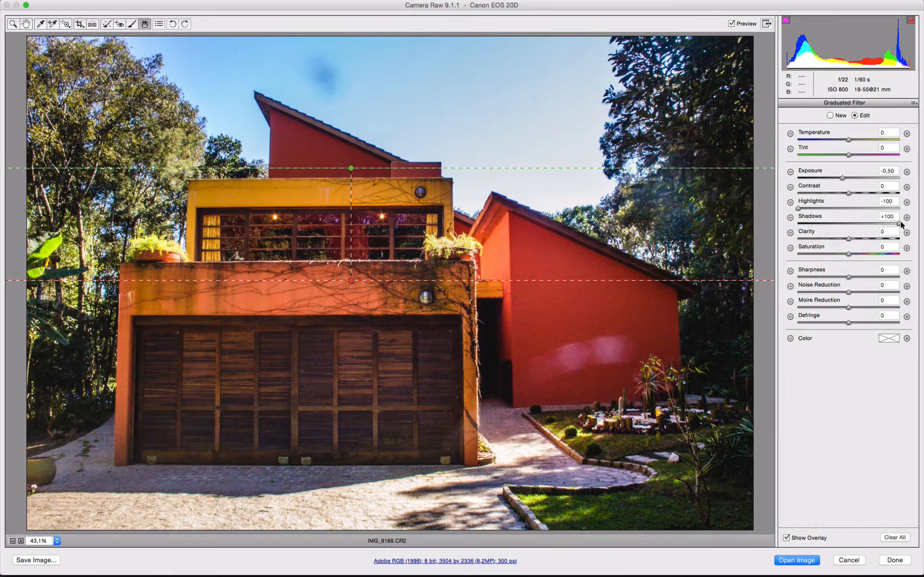
Set the graduated filter's shadows to 100 and compare the photo with and without the preview
mouse_move(898, 224)
mouse_down()
mouse_move(834, 225)
mouse_move(912, 222)
mouse_up()
text(´p)
key(p)
key(p)
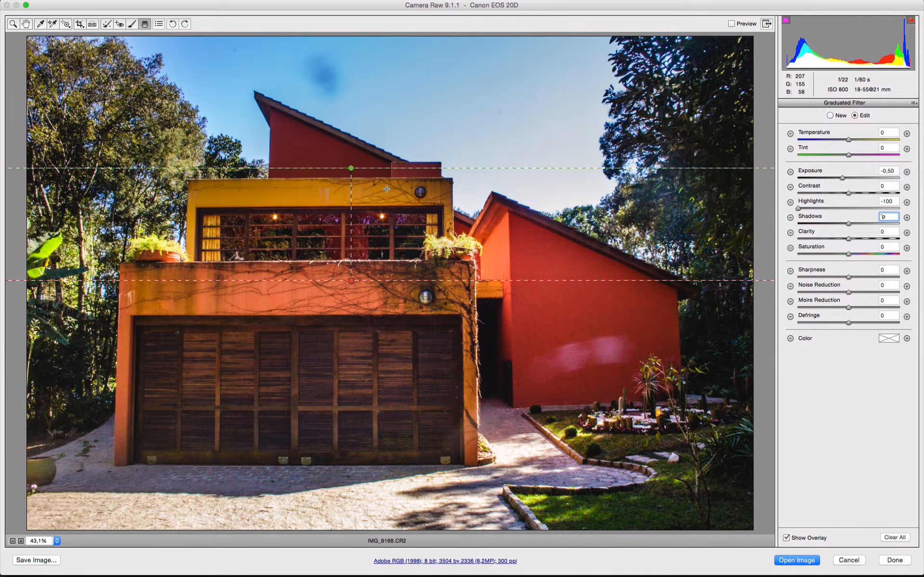
key(p)
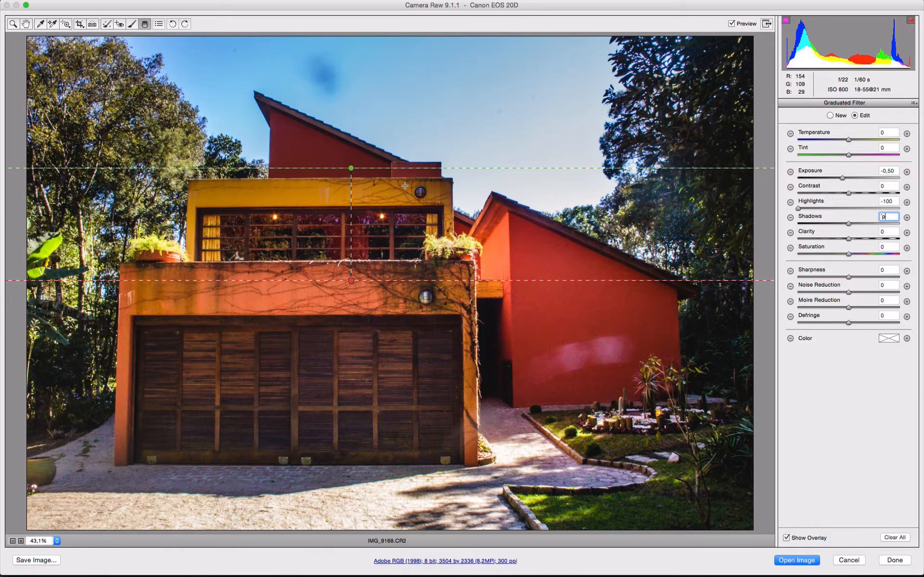
text(100)
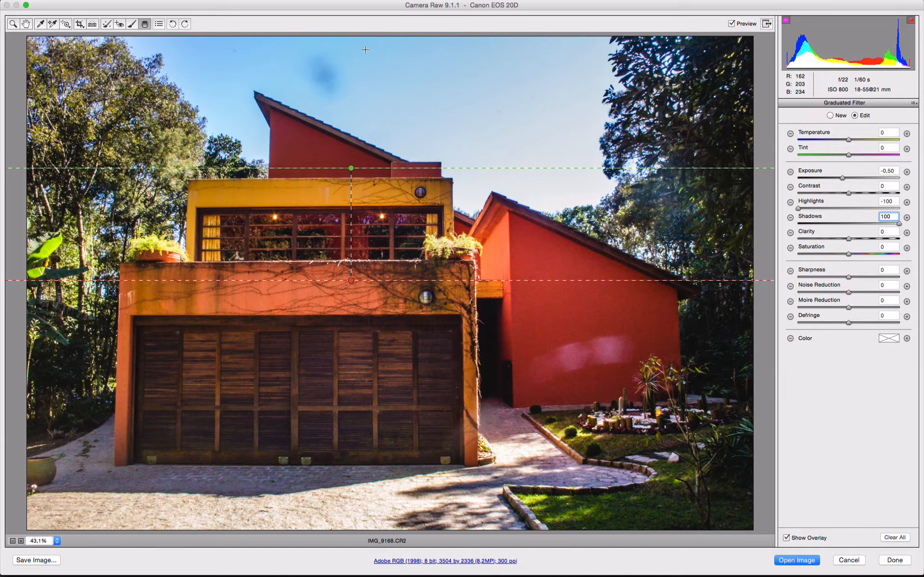
Set the graduated filter's saturation to 30
click(887, 246)
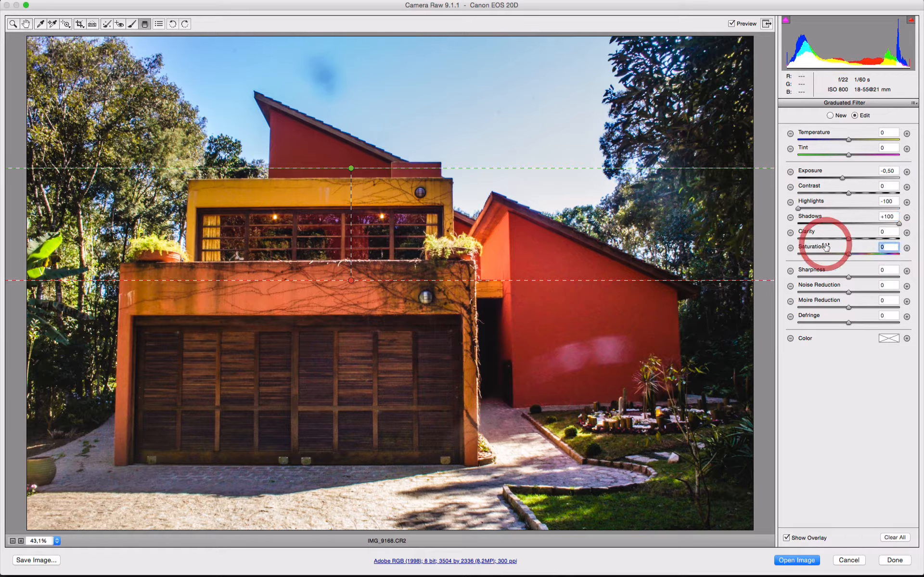
text(25)
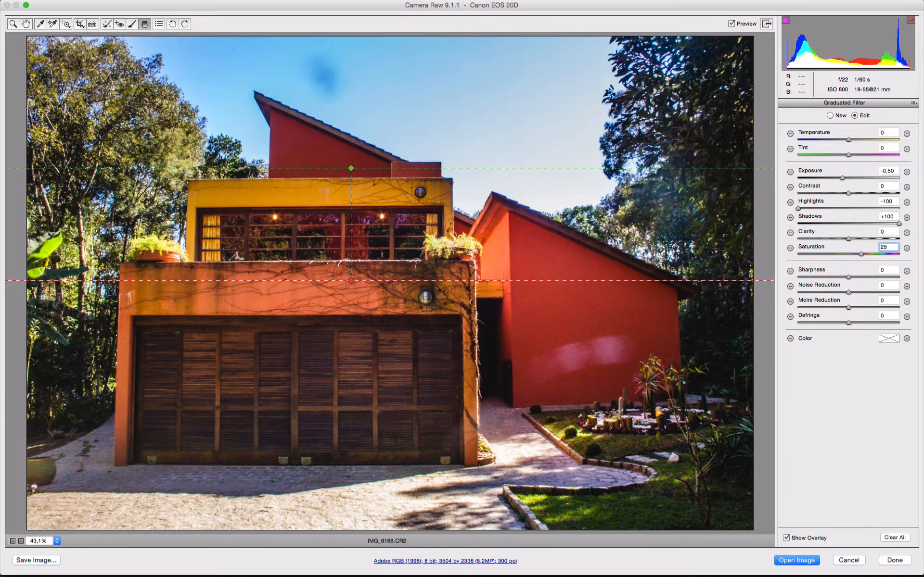
key(Return)
click(842, 239)
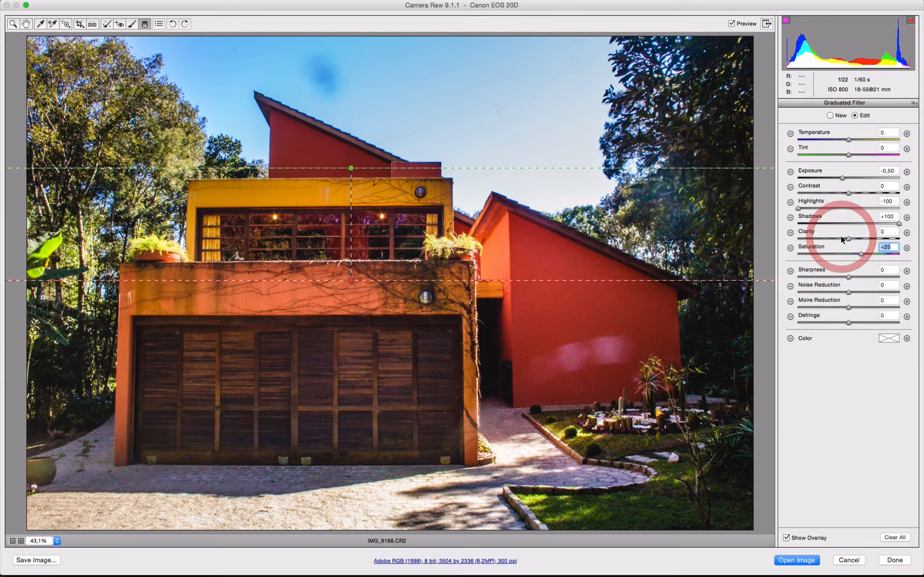
text(30)
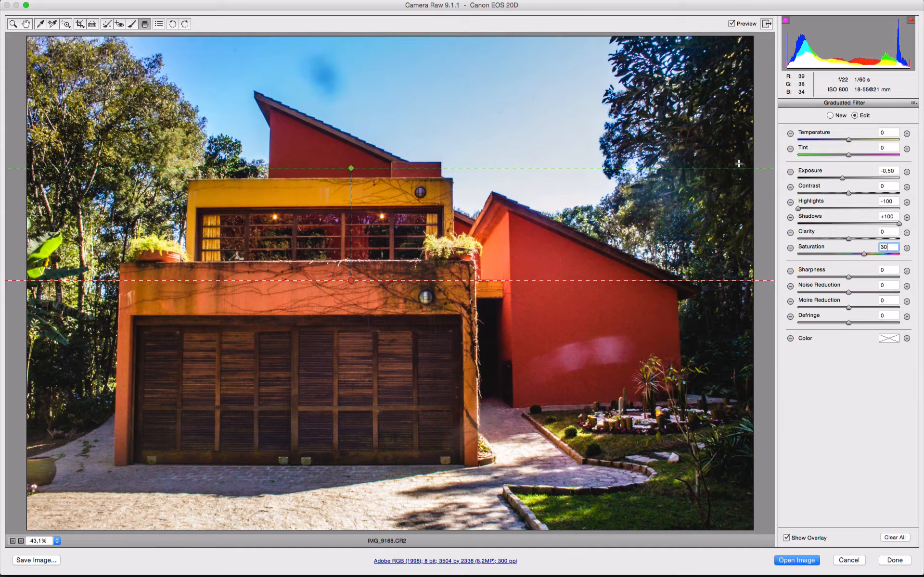
Examine the sky and upper facade with the adjustment preview repeatedly switched off and on
text(pppp)
key(p)
key(p)
key(p)
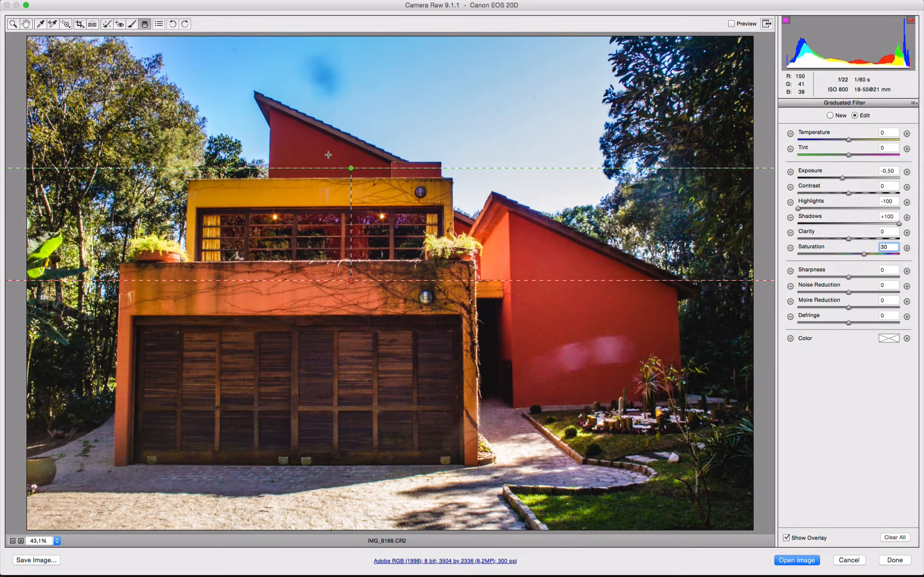
key(p)
key(p)
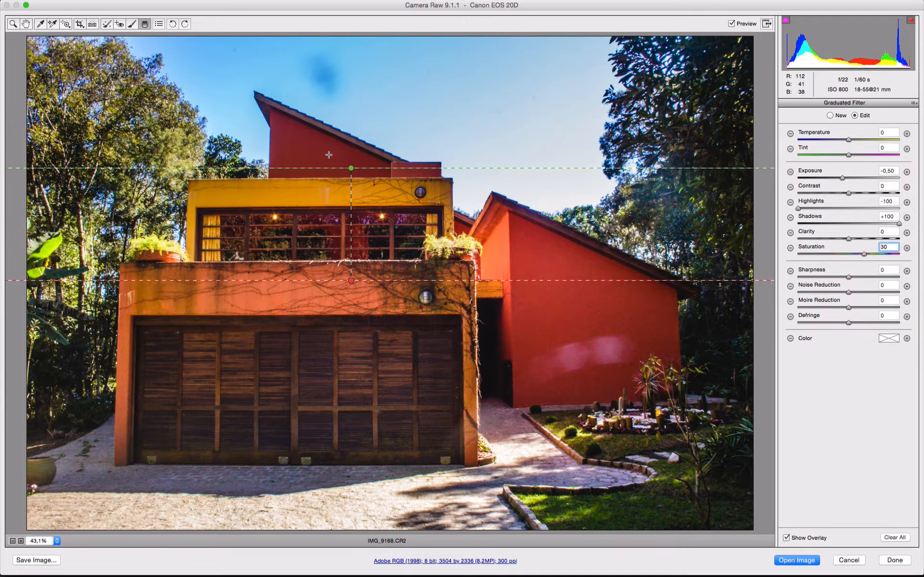
key(p)
key(p)
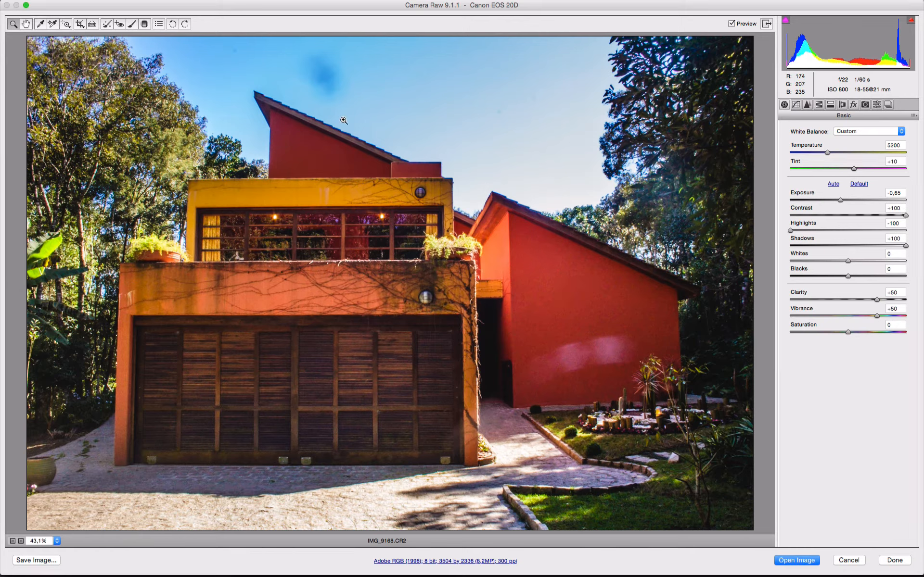
Brighten the upper red wall under the sloping roof with the Adjustment Brush at exposure +0.40
key(k)
key(k)
click(132, 24)
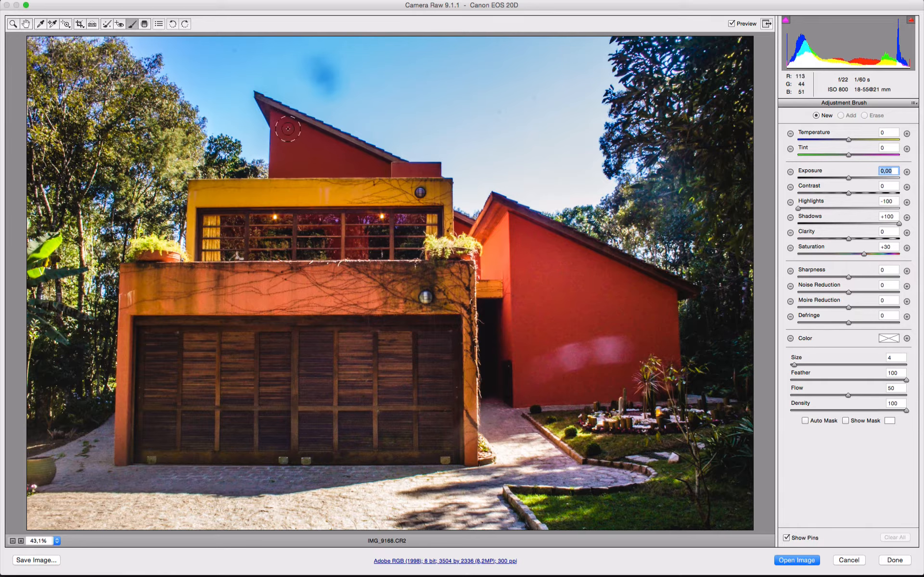
drag(848, 177, 854, 179)
key(bracketleft)
mouse_move(260, 99)
mouse_down()
mouse_move(393, 164)
mouse_move(435, 169)
mouse_move(271, 175)
mouse_move(276, 149)
mouse_move(302, 157)
mouse_move(310, 139)
mouse_move(308, 154)
mouse_move(358, 160)
mouse_move(292, 127)
mouse_move(313, 162)
mouse_move(348, 164)
mouse_move(306, 155)
mouse_move(385, 172)
mouse_move(386, 159)
mouse_move(326, 133)
mouse_up()
mouse_move(279, 113)
mouse_down()
mouse_move(403, 167)
mouse_move(437, 173)
mouse_up()
Extend the brush adjustment along the yellow facade above the windows at brush size 5 and compare it in the preview
key(])
key(])
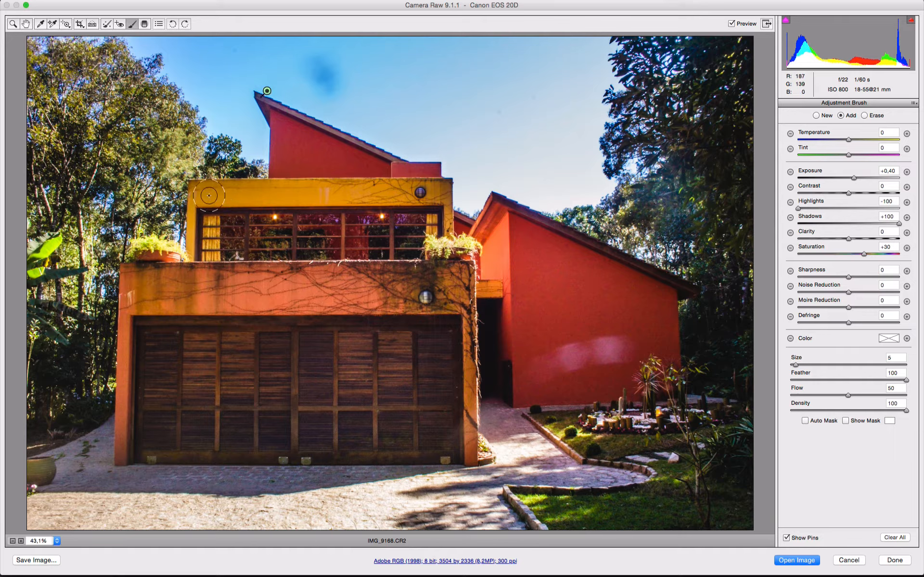
mouse_move(189, 190)
mouse_down()
mouse_move(398, 194)
mouse_move(425, 181)
mouse_move(410, 192)
mouse_up()
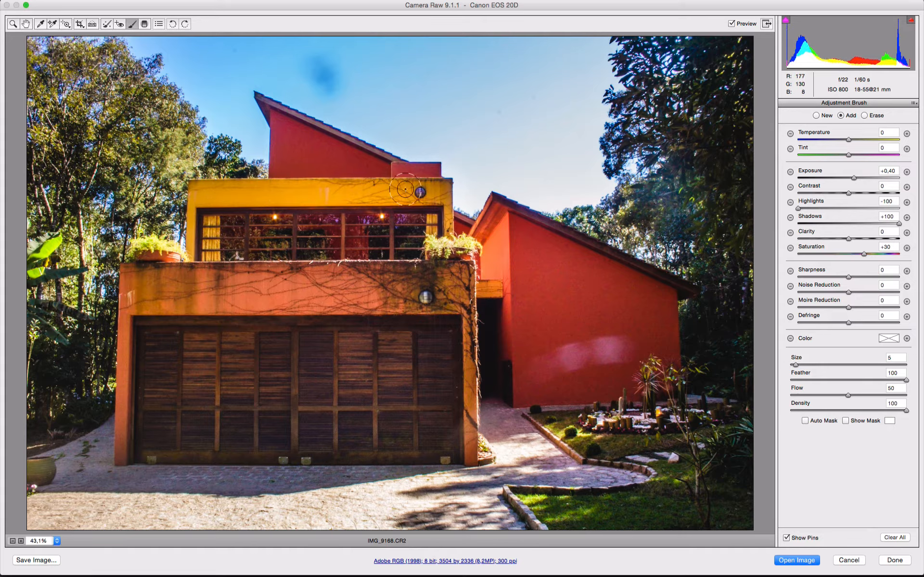
key(p)
key(p)
key(p)
key(p)
Set the facade brush adjustment's saturation to 40
double_click(888, 246)
text(40)
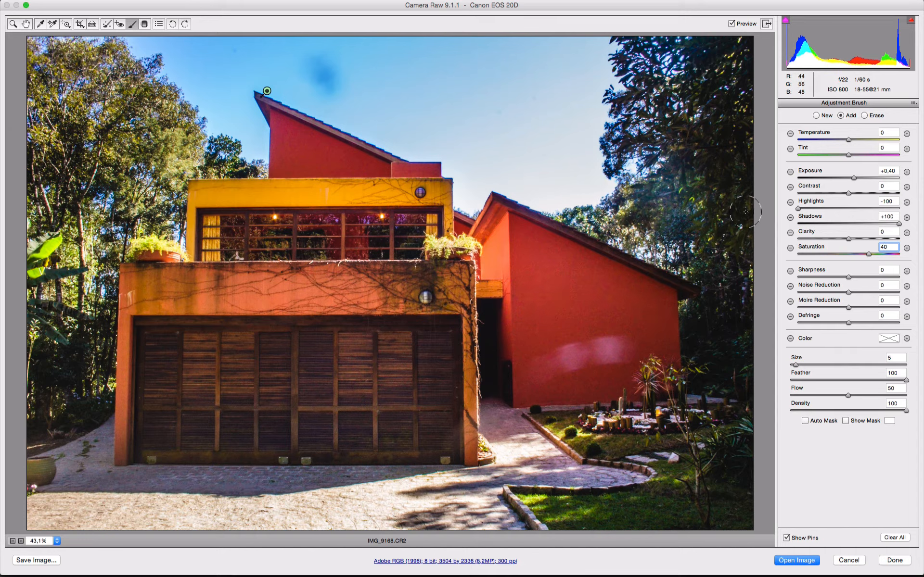
mouse_move(847, 240)
mouse_down()
mouse_move(862, 239)
mouse_move(793, 238)
mouse_move(849, 236)
mouse_up()
Start a new brush adjustment and enlarge the brush to size 12
click(815, 115)
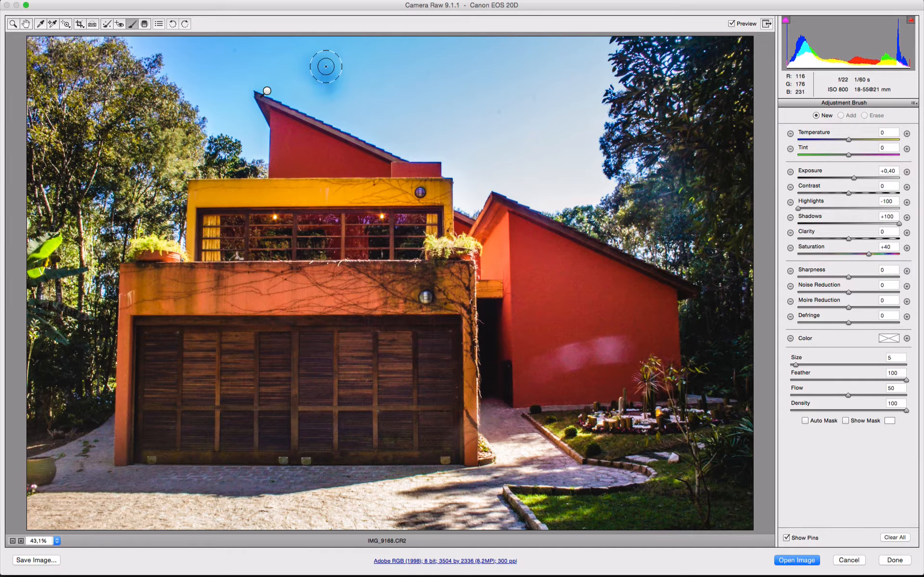
key(bracketright)
key(bracketright)
key(bracketright)
key(bracketright)
key(bracketright)
key(bracketright)
key(bracketright)
Reset the new brush's exposure, shadows, highlights and saturation to 0
double_click(853, 178)
double_click(898, 223)
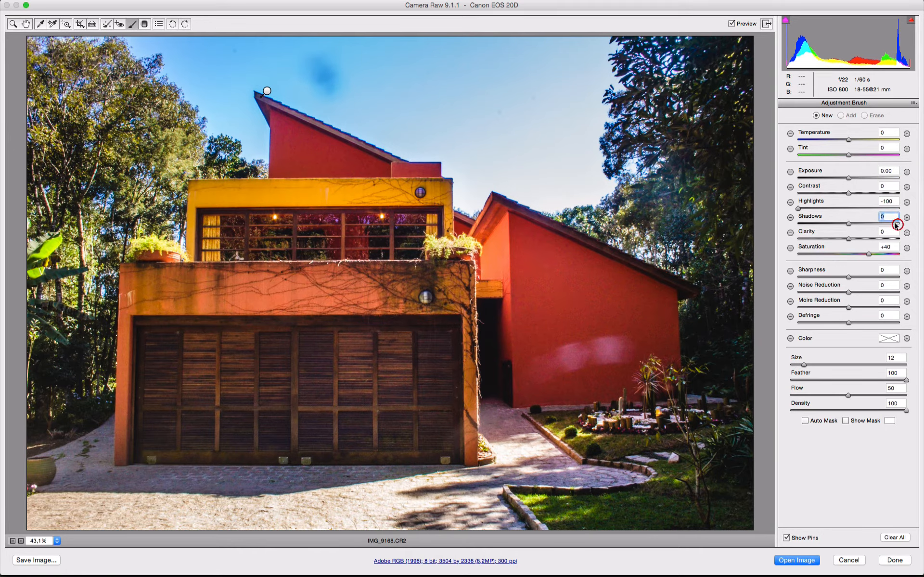
click(800, 212)
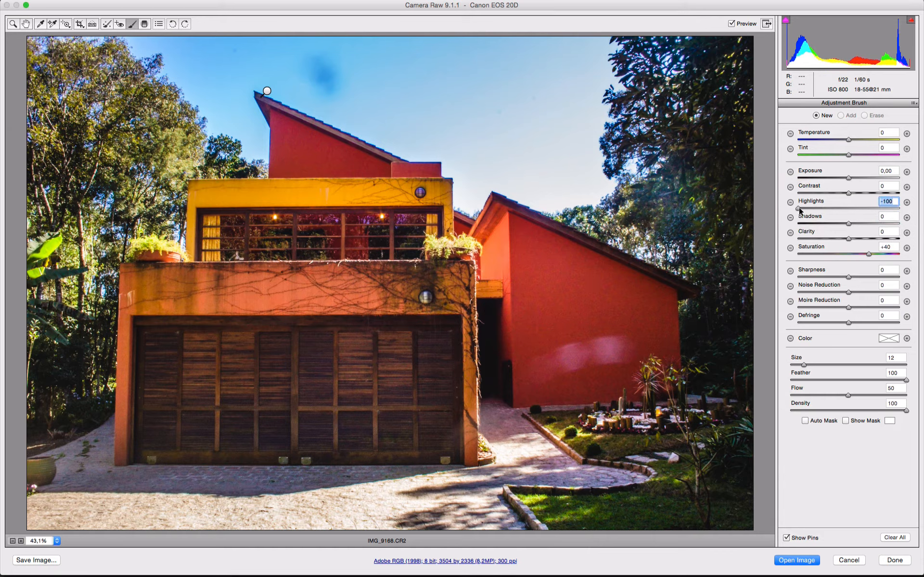
double_click(798, 209)
double_click(868, 254)
Paint over the sky at exposure -0.50 and soften the painted adjustment to -0.10
drag(847, 181, 840, 182)
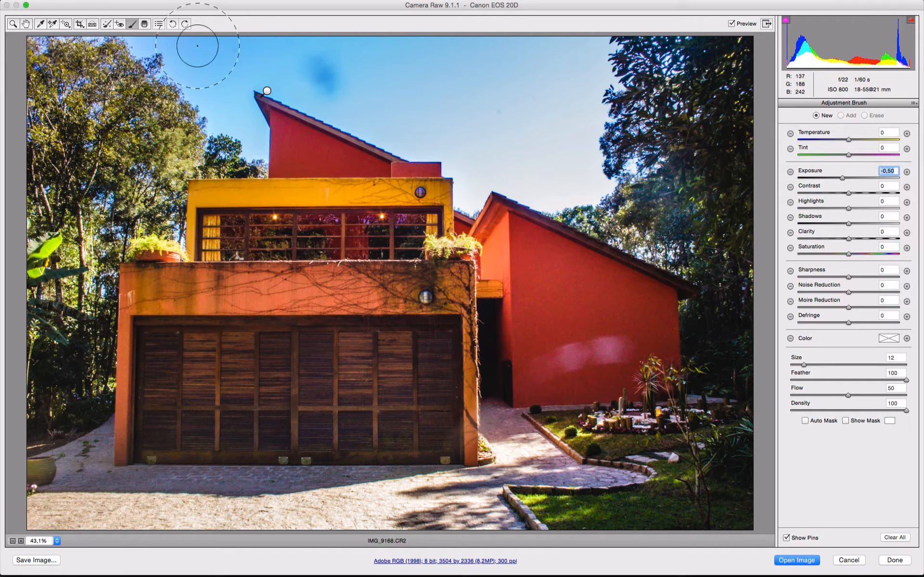
mouse_move(178, 37)
mouse_down()
mouse_move(567, 61)
mouse_move(540, 157)
mouse_up()
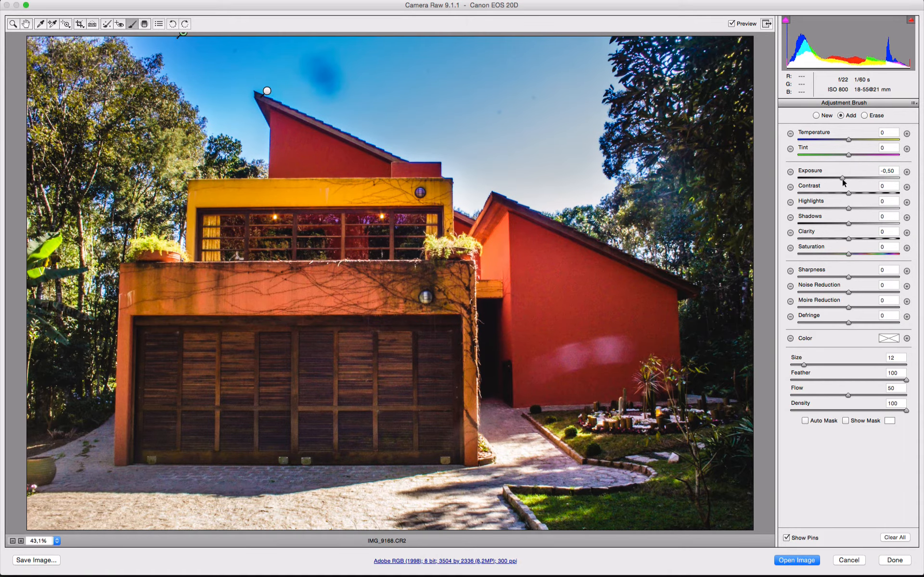
drag(842, 178, 846, 179)
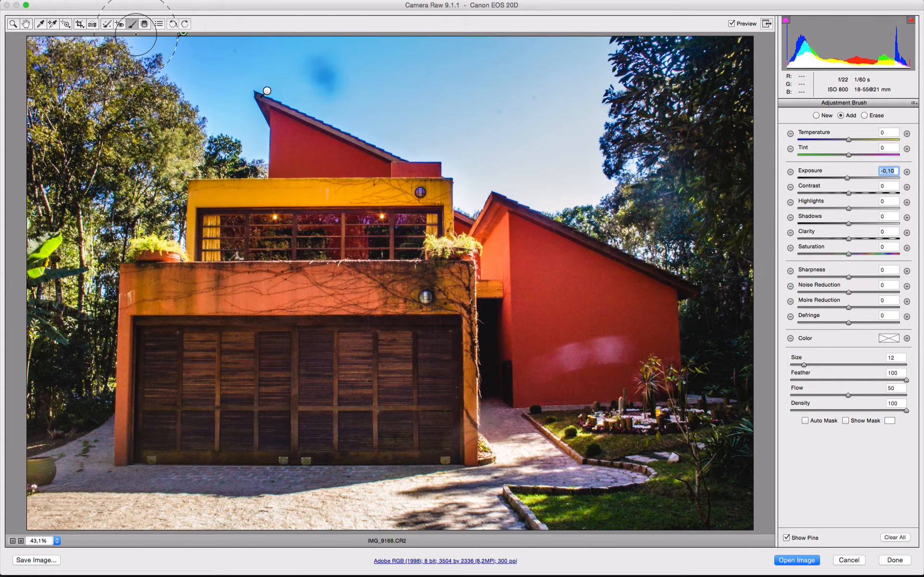
Heal the large dark blotch in the sky with Spot Removal at radius 30, sampling clean sky beside it
click(108, 28)
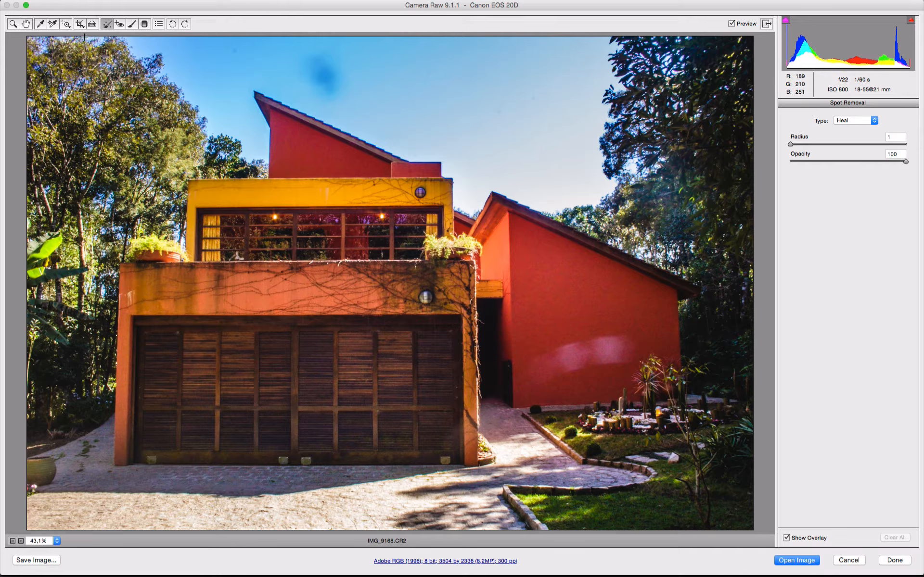
click(110, 26)
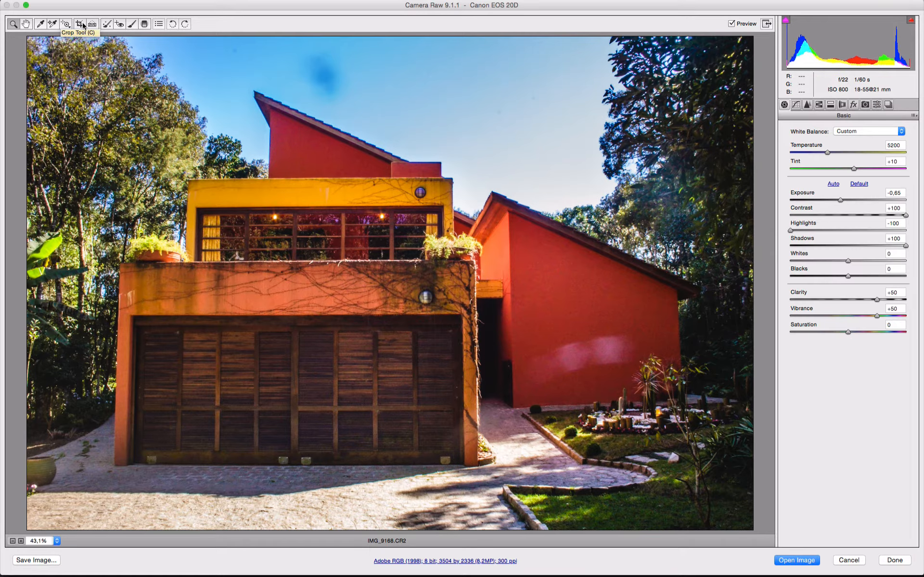
click(107, 25)
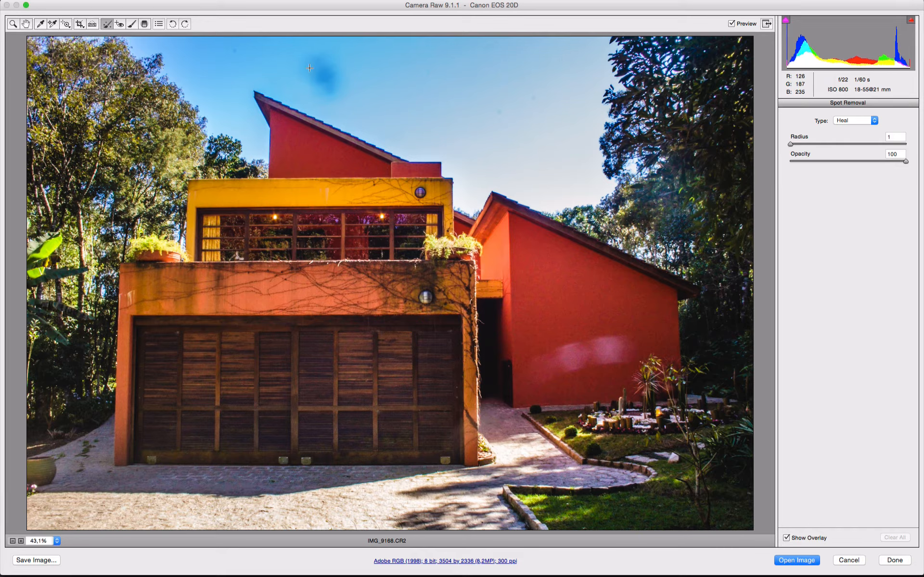
mouse_move(301, 58)
mouse_down()
mouse_move(321, 65)
mouse_move(311, 62)
mouse_up()
drag(253, 68, 216, 77)
drag(311, 64, 325, 75)
drag(336, 82, 349, 85)
drag(350, 87, 349, 87)
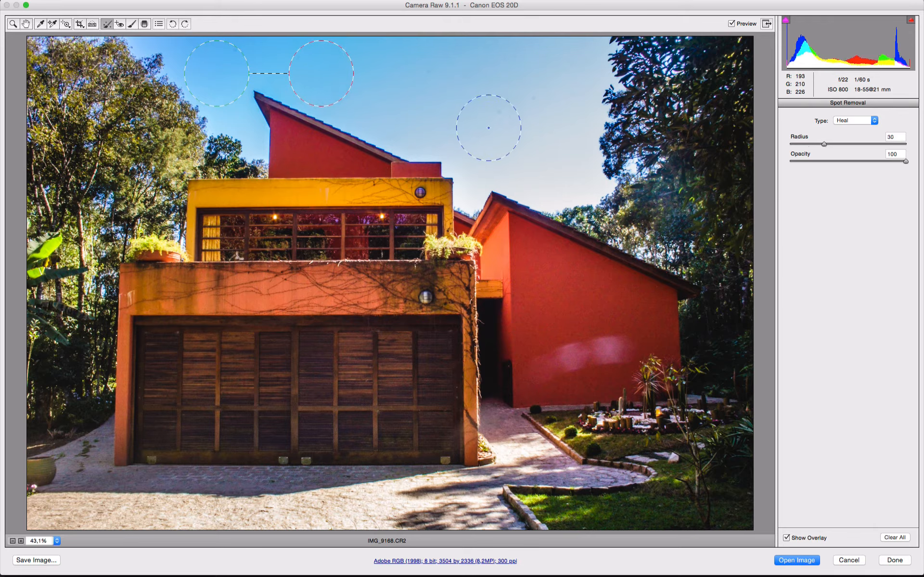
Heal the two smaller sky spots, right of the roof peak and near the trees, at radius 14
click(501, 111)
key(bracketleft)
key(bracketleft)
key(bracketleft)
key(bracketleft)
key(bracketleft)
key(bracketleft)
key(bracketleft)
key(bracketleft)
key(bracketleft)
key(bracketleft)
key(bracketleft)
key(bracketleft)
key(bracketleft)
key(bracketleft)
key(bracketleft)
key(bracketleft)
click(234, 52)
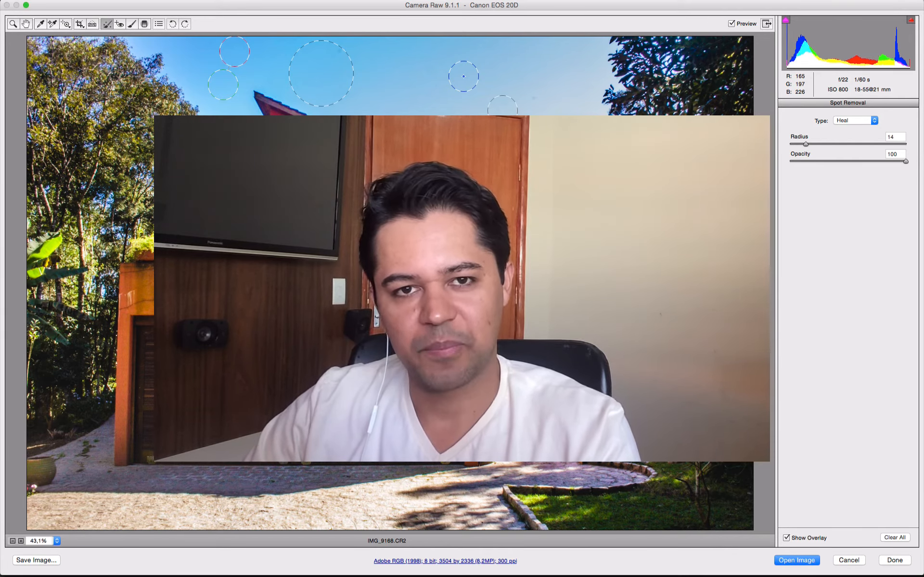
key(z)
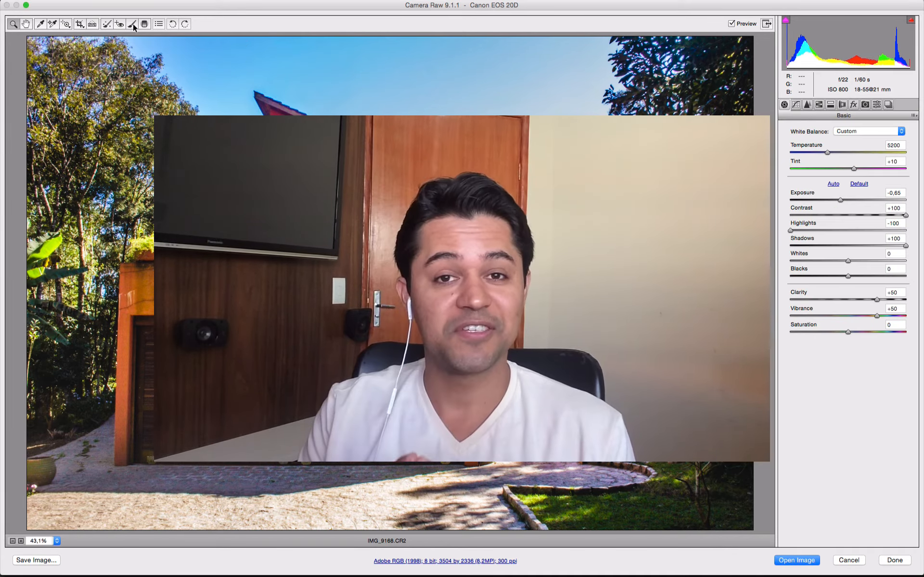